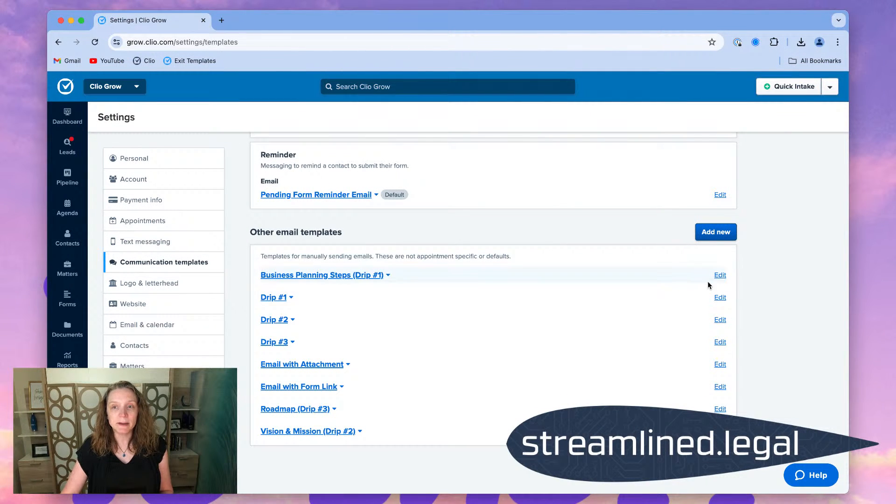
Review the Business Planning Steps (Drip #1) email template from its header fields to its sign-off, then close it without changes.
{"action": "left_click", "coordinate": [719, 276]}
{"action": "scroll", "coordinate": [627, 350], "scroll_direction": "down", "scroll_amount": 5}
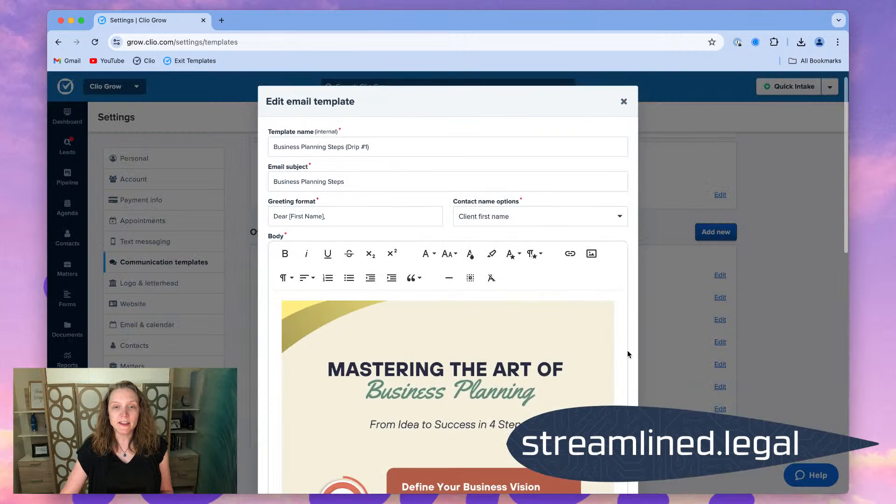
{"action": "scroll", "coordinate": [628, 354], "scroll_direction": "down", "scroll_amount": 2}
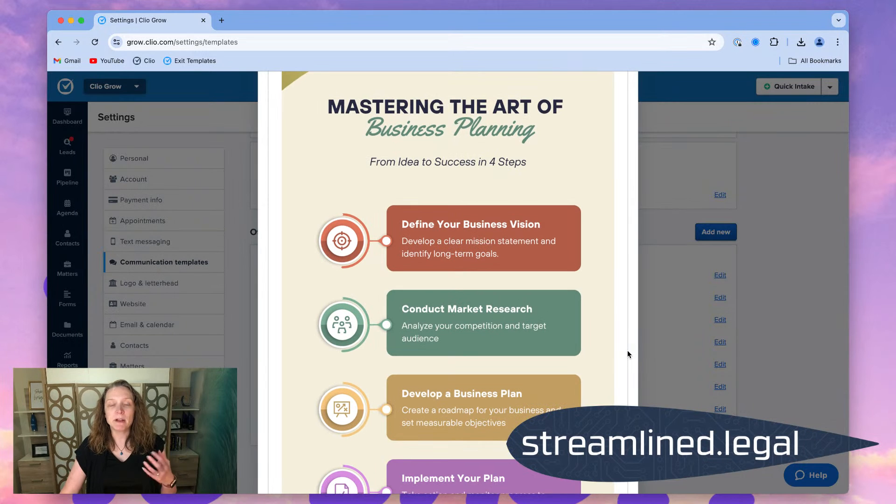
{"action": "scroll", "coordinate": [603, 303], "scroll_direction": "down", "scroll_amount": 7}
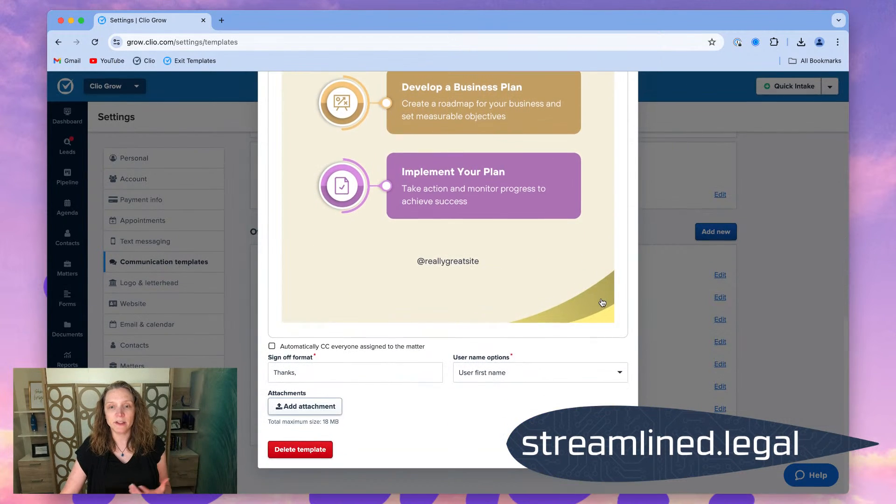
{"action": "scroll", "coordinate": [602, 303], "scroll_direction": "up", "scroll_amount": 10}
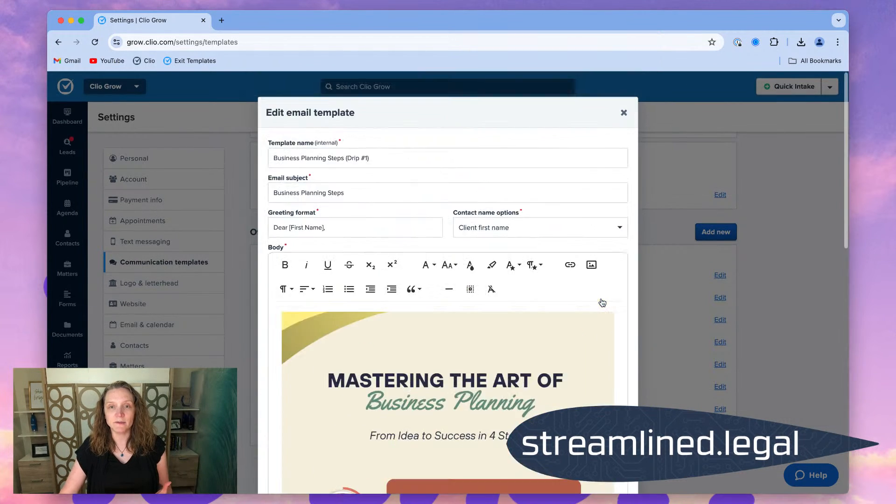
{"action": "left_click", "coordinate": [623, 113]}
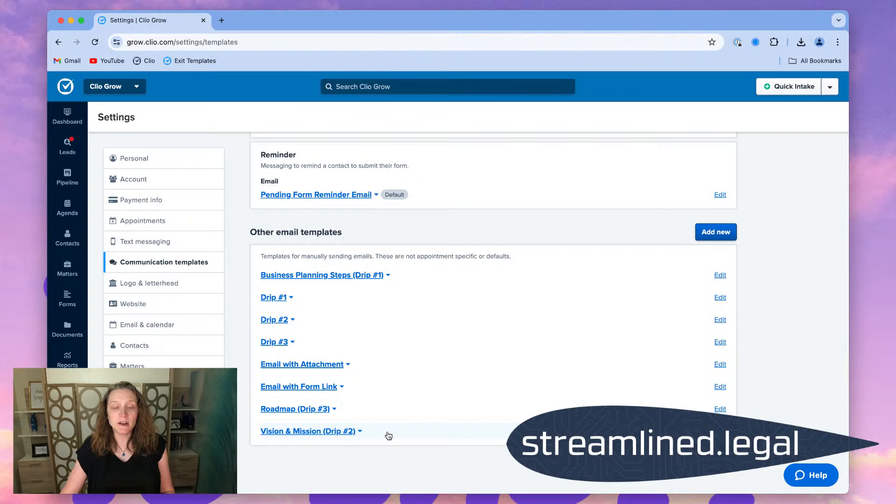
Preview the full content of the Vision & Mission (Drip #2) email template.
{"action": "left_click", "coordinate": [345, 432]}
{"action": "scroll", "coordinate": [494, 313], "scroll_direction": "down", "scroll_amount": 7}
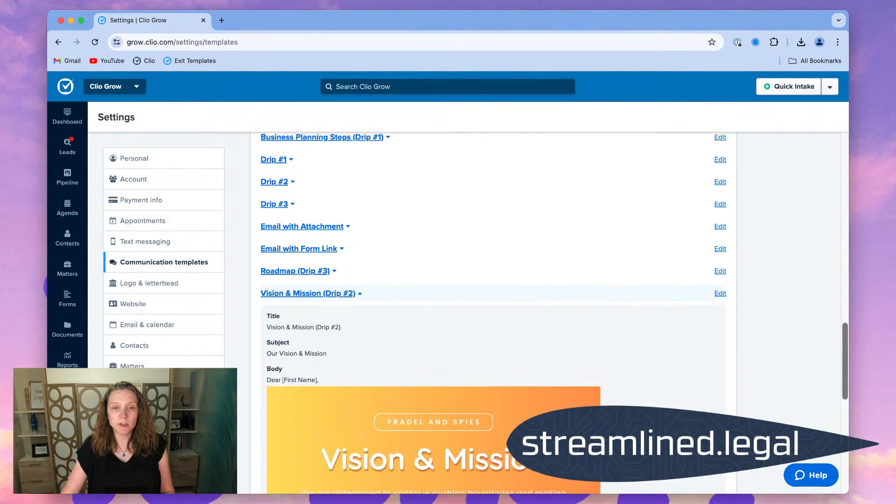
{"action": "scroll", "coordinate": [433, 322], "scroll_direction": "down", "scroll_amount": 4}
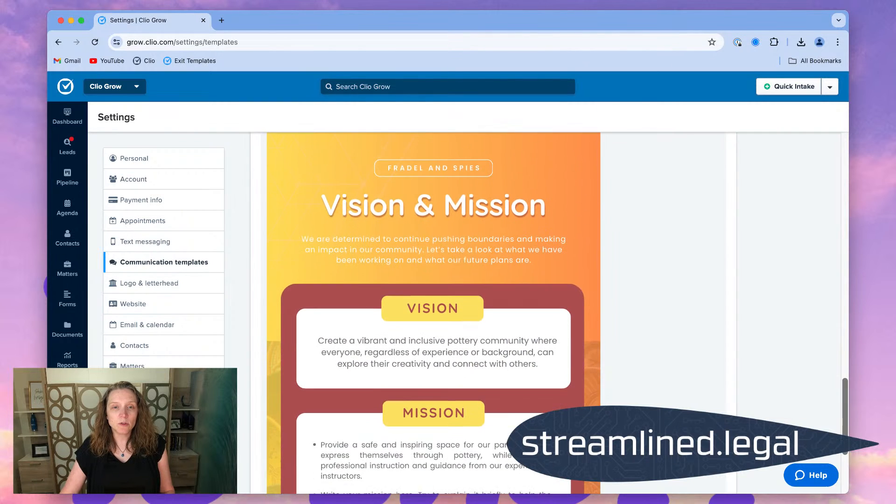
{"action": "scroll", "coordinate": [434, 313], "scroll_direction": "down", "scroll_amount": 2}
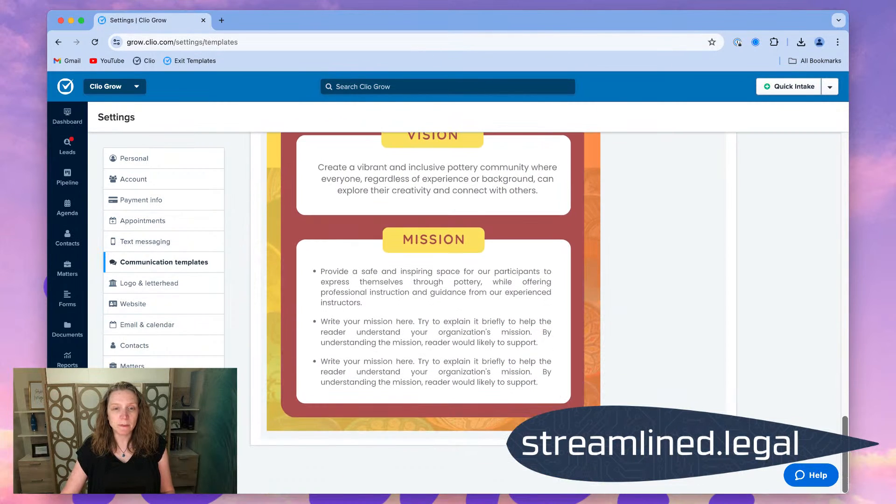
{"action": "scroll", "coordinate": [417, 423], "scroll_direction": "up", "scroll_amount": 12}
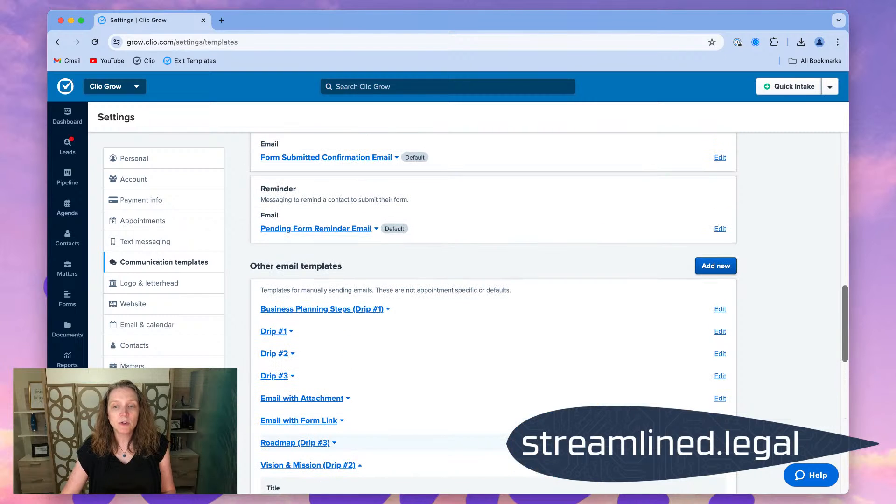
Review the Roadmap (Drip #3) email template's subject, greeting and body graphic, then close it without changes.
{"action": "left_click", "coordinate": [721, 443]}
{"action": "scroll", "coordinate": [615, 366], "scroll_direction": "down", "scroll_amount": 2}
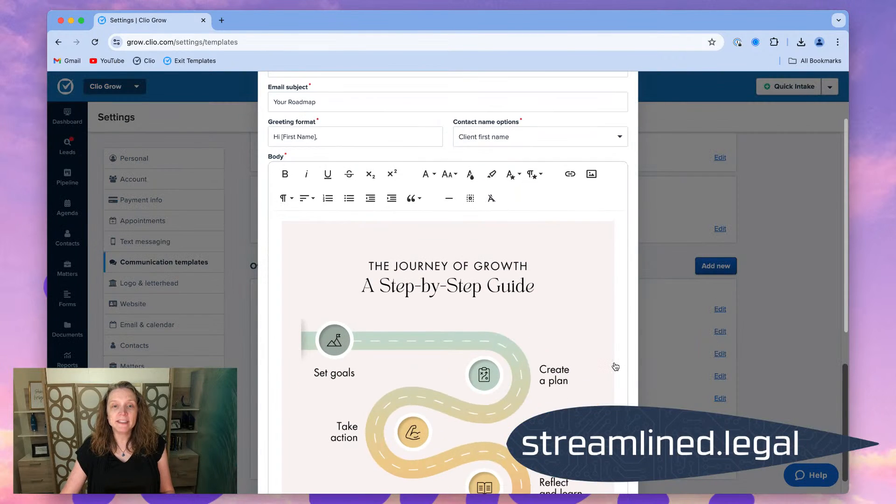
{"action": "scroll", "coordinate": [616, 367], "scroll_direction": "down", "scroll_amount": 1}
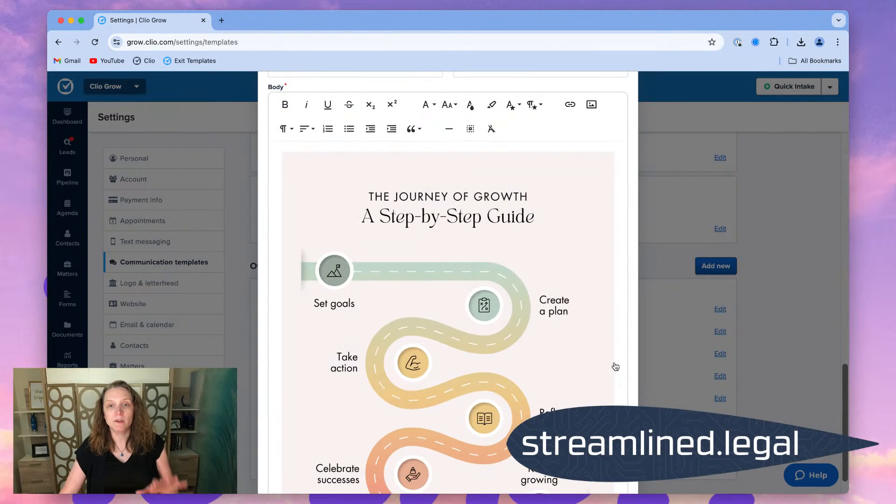
{"action": "scroll", "coordinate": [615, 366], "scroll_direction": "down", "scroll_amount": 2}
{"action": "scroll", "coordinate": [615, 367], "scroll_direction": "down", "scroll_amount": 3}
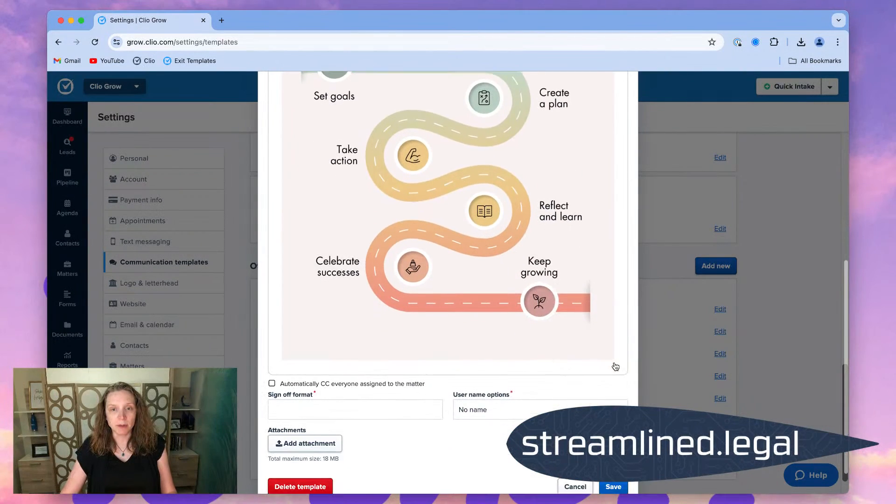
{"action": "scroll", "coordinate": [615, 367], "scroll_direction": "up", "scroll_amount": 8}
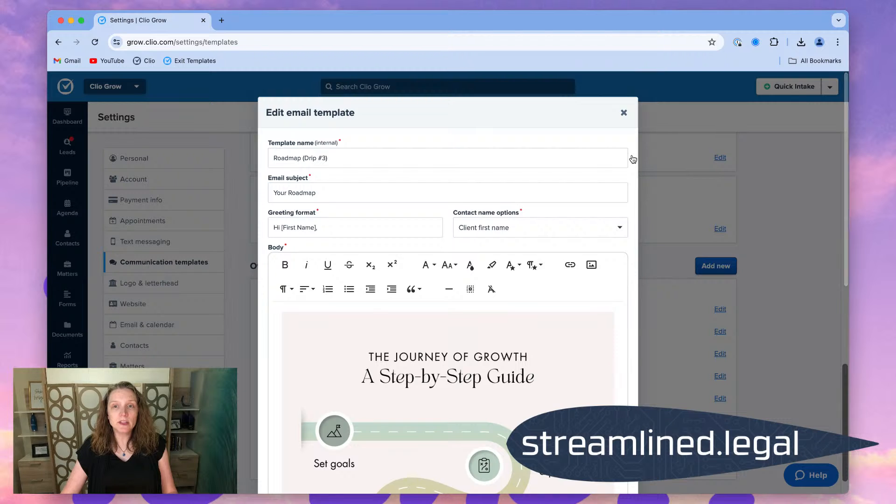
{"action": "left_click", "coordinate": [623, 113]}
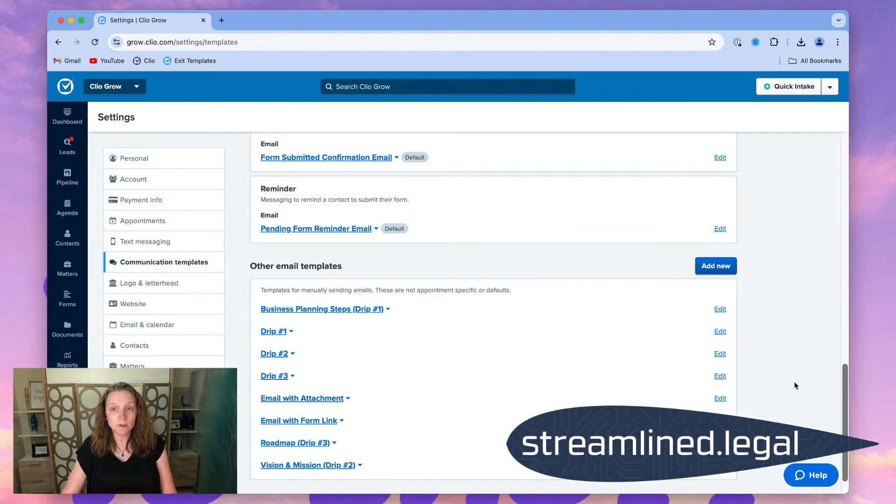
Start a new email campaign from the checklists and campaigns settings.
{"action": "scroll", "coordinate": [796, 386], "scroll_direction": "down", "scroll_amount": 1}
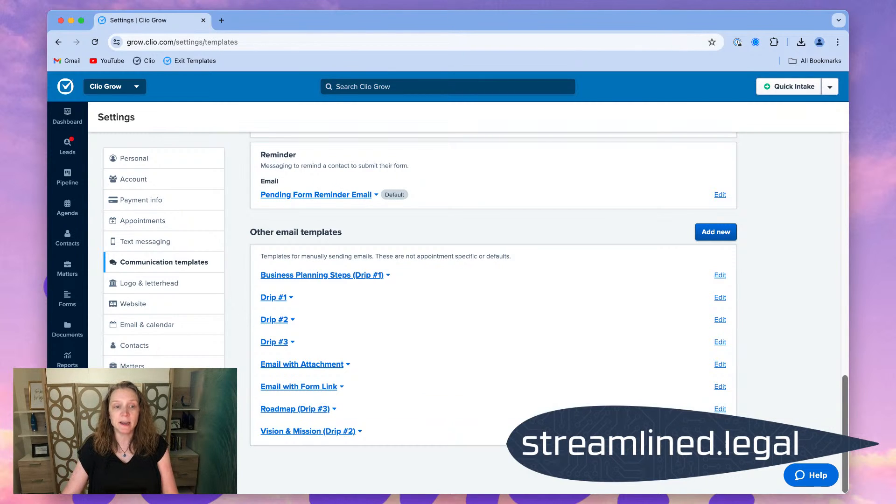
{"action": "left_click", "coordinate": [159, 387]}
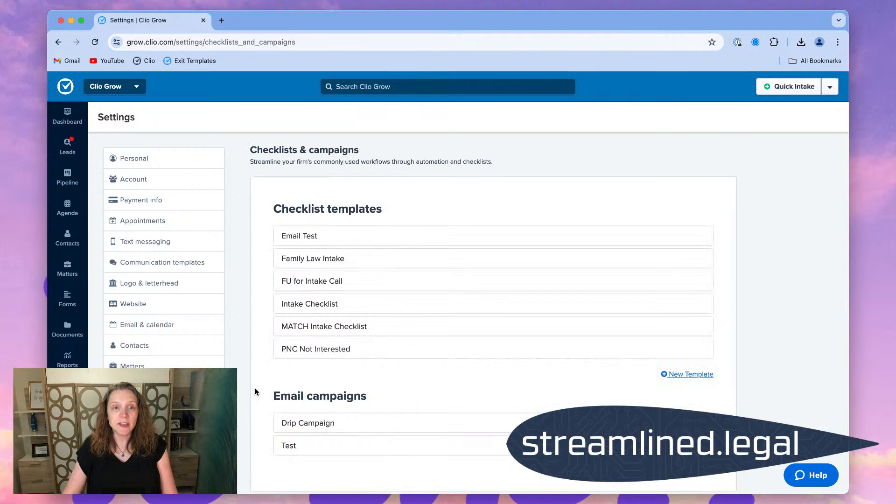
{"action": "scroll", "coordinate": [547, 310], "scroll_direction": "down", "scroll_amount": 2}
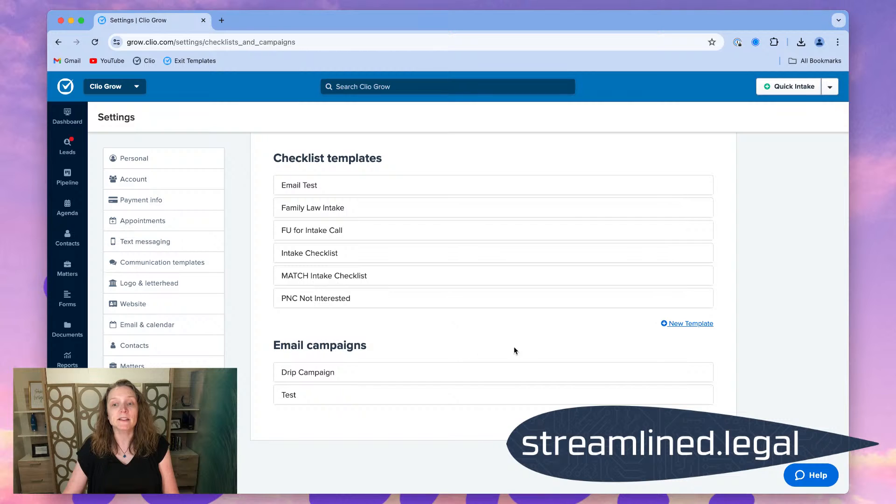
{"action": "left_click", "coordinate": [690, 420]}
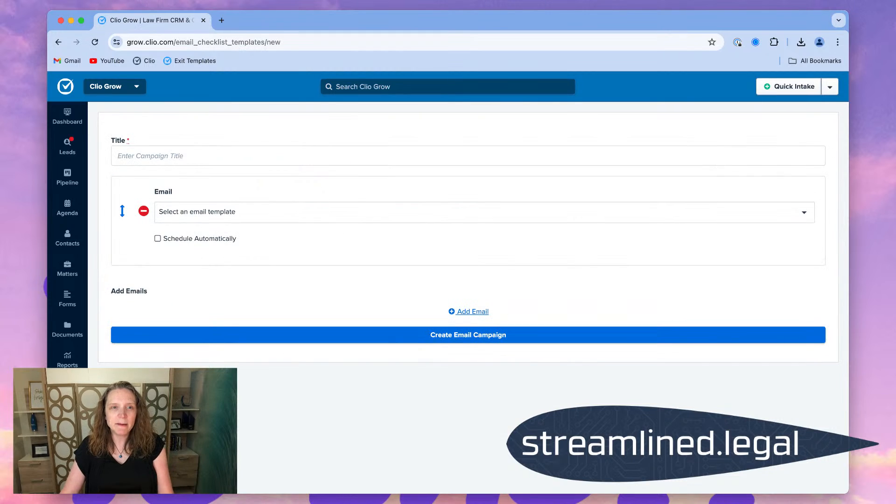
Title the new email campaign "Beautiful Drip Campaign".
{"action": "left_click", "coordinate": [245, 157]}
{"action": "type", "text": "B"}
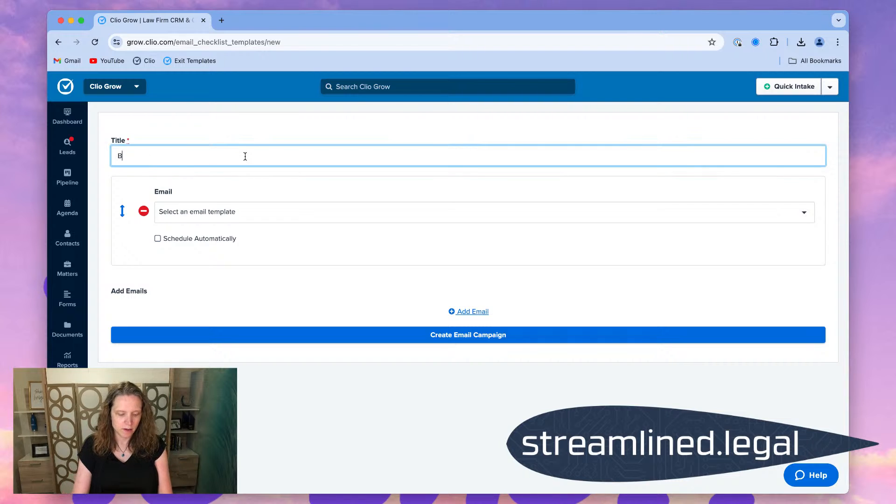
{"action": "type", "text": "eautiful "}
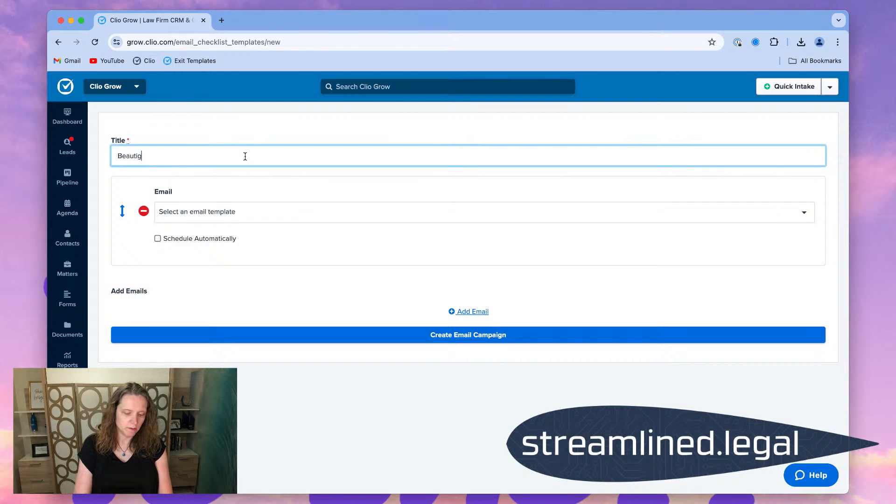
{"action": "type", "text": "Drip Camp"}
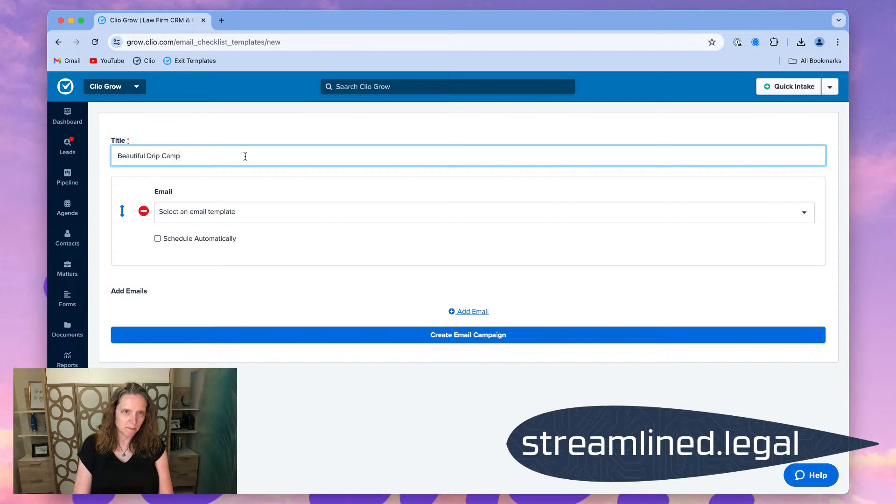
{"action": "type", "text": "aign"}
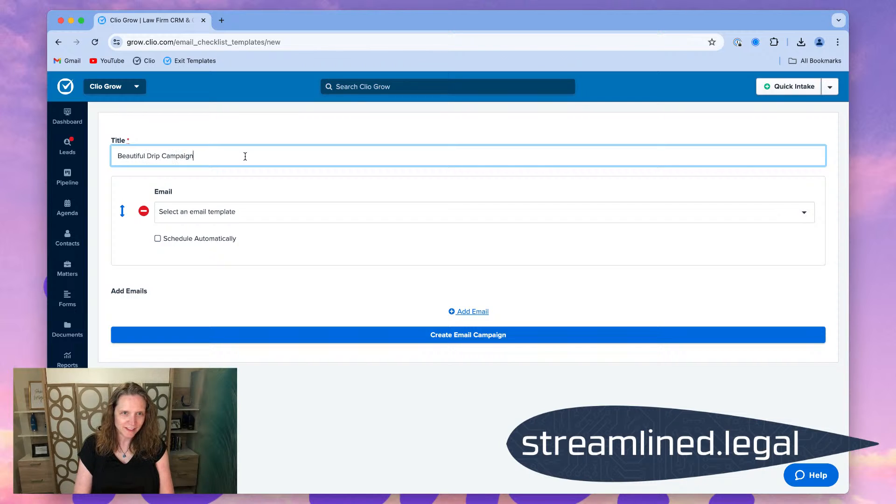
Use the Business Planning Steps (Drip #1) template for the first email and schedule it automatically 10 minutes after creation.
{"action": "left_click", "coordinate": [203, 212]}
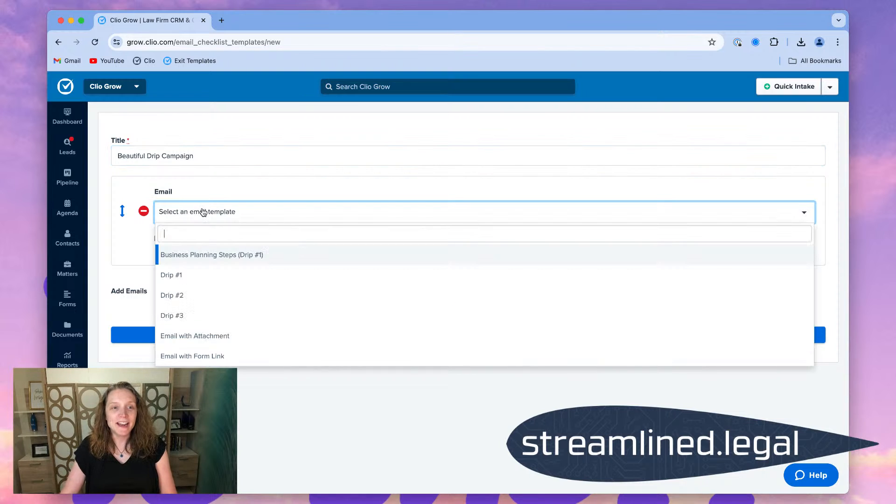
{"action": "left_click", "coordinate": [243, 255]}
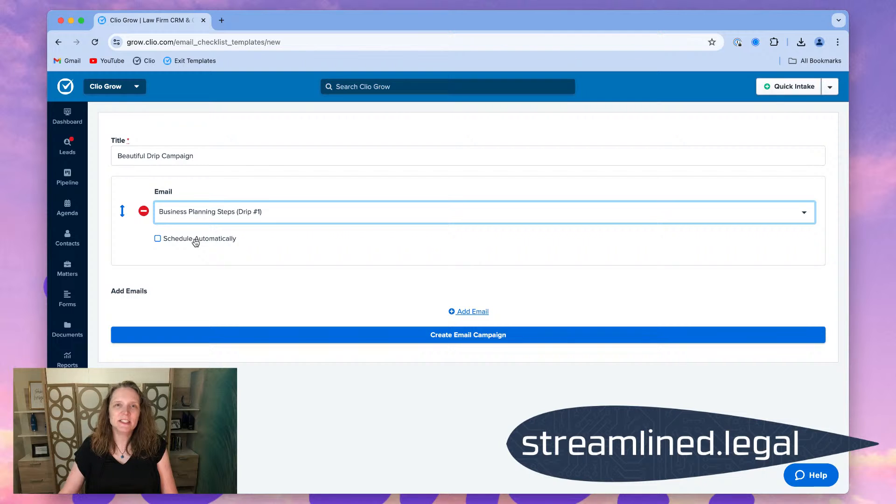
{"action": "left_click", "coordinate": [195, 242]}
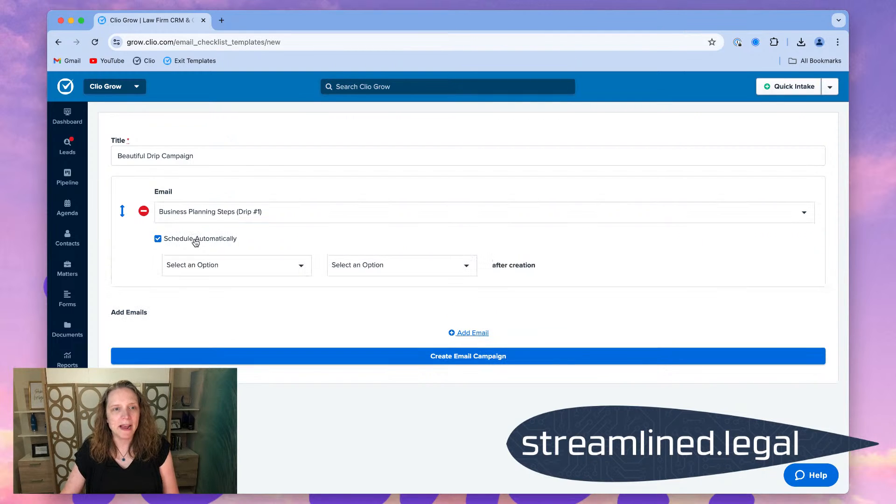
{"action": "left_click", "coordinate": [223, 266]}
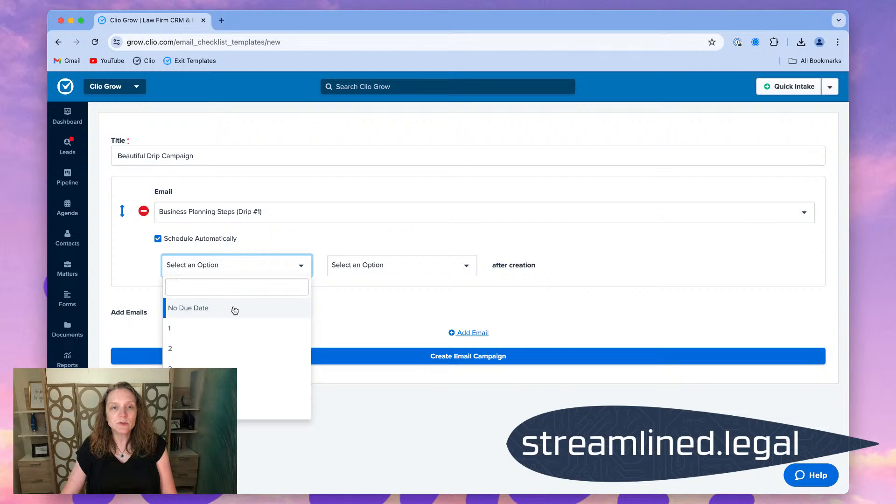
{"action": "left_click", "coordinate": [240, 328]}
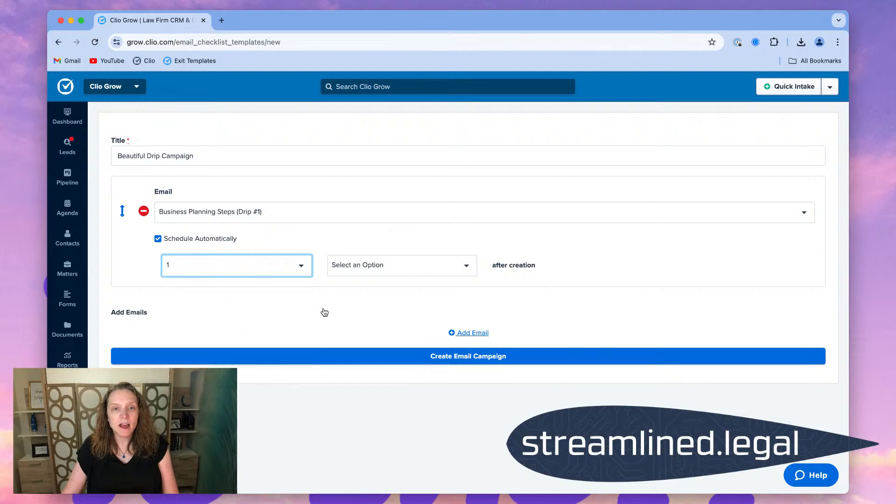
{"action": "left_click", "coordinate": [259, 262]}
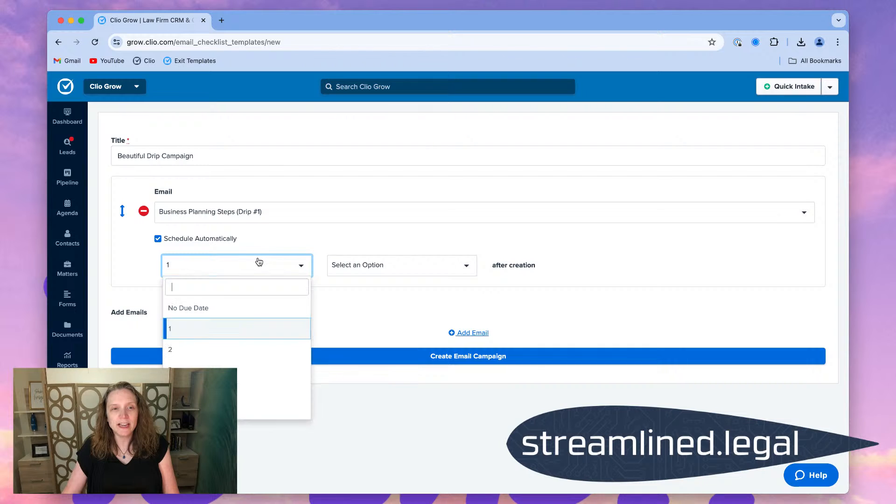
{"action": "scroll", "coordinate": [239, 392], "scroll_direction": "down", "scroll_amount": 5}
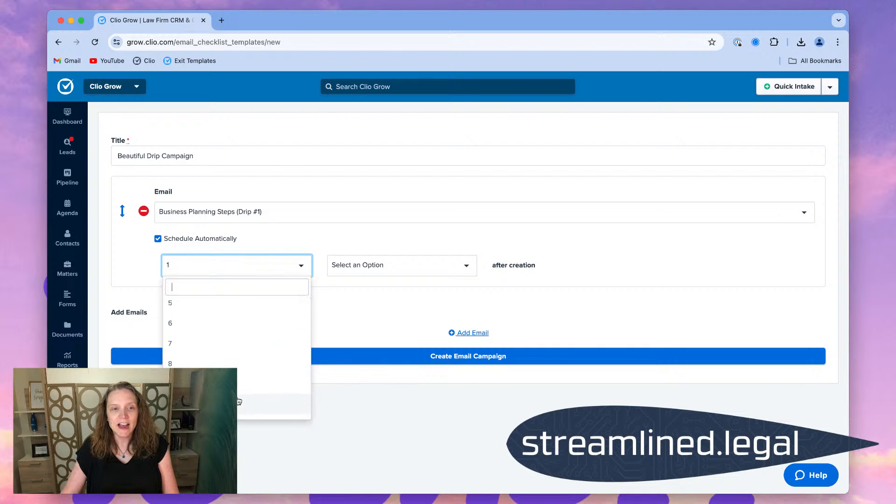
{"action": "left_click", "coordinate": [239, 402]}
{"action": "left_click", "coordinate": [382, 266]}
{"action": "left_click", "coordinate": [386, 326]}
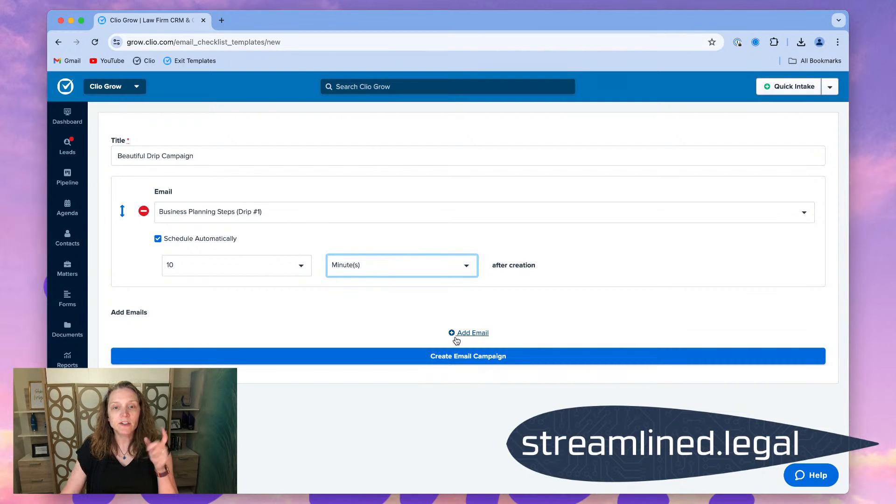
Add a second email to the campaign using the Vision & Mission (Drip #2) template.
{"action": "left_click", "coordinate": [473, 334]}
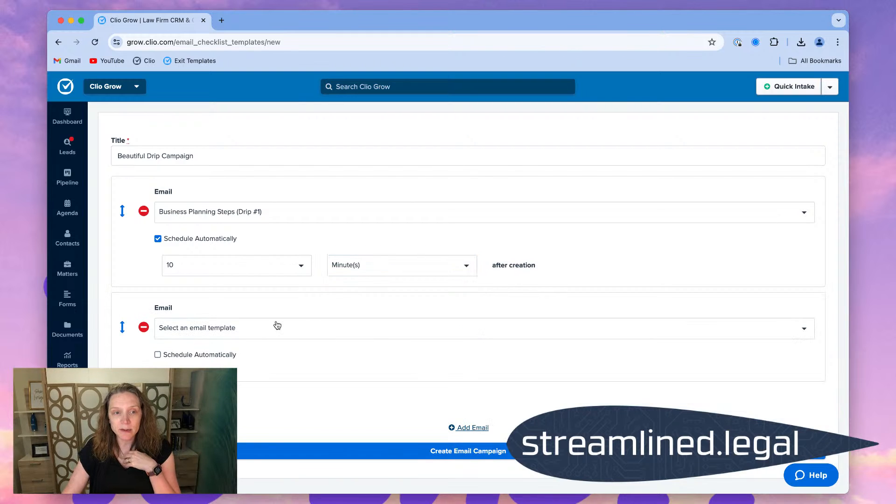
{"action": "left_click", "coordinate": [246, 328]}
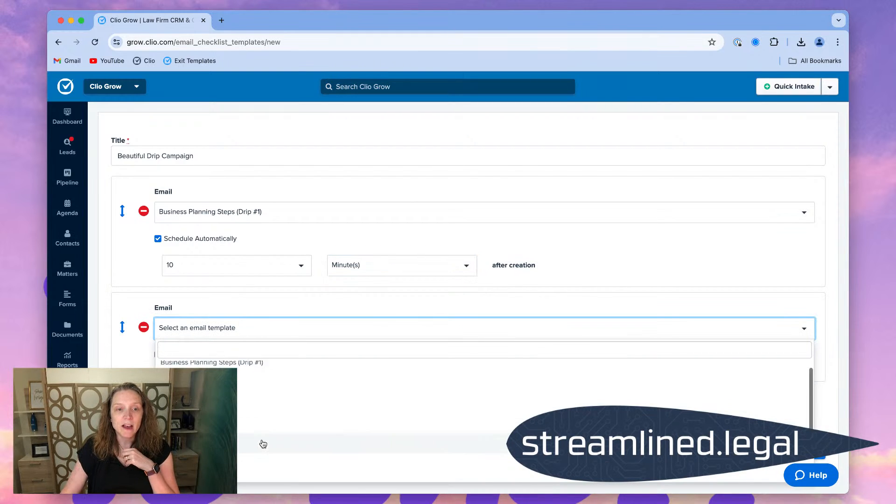
{"action": "scroll", "coordinate": [260, 443], "scroll_direction": "down", "scroll_amount": 2}
{"action": "left_click", "coordinate": [238, 472]}
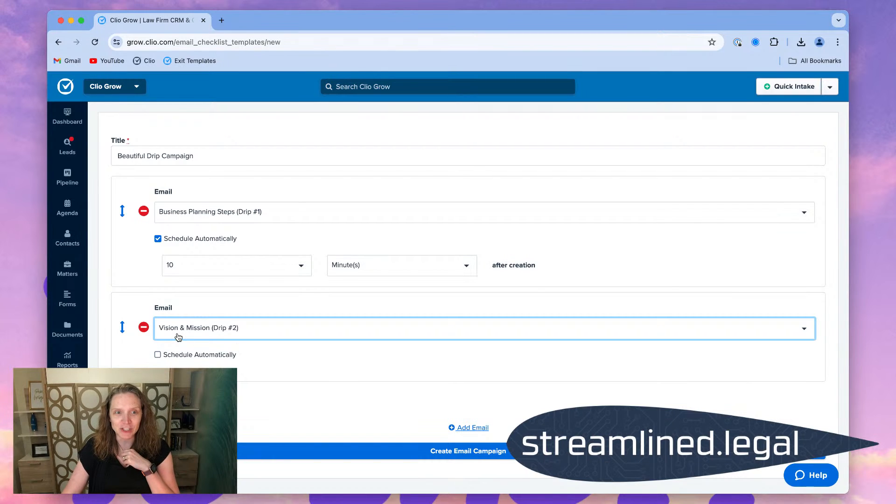
Schedule the Vision & Mission (Drip #2) email automatically 2 days after creation.
{"action": "left_click", "coordinate": [157, 355]}
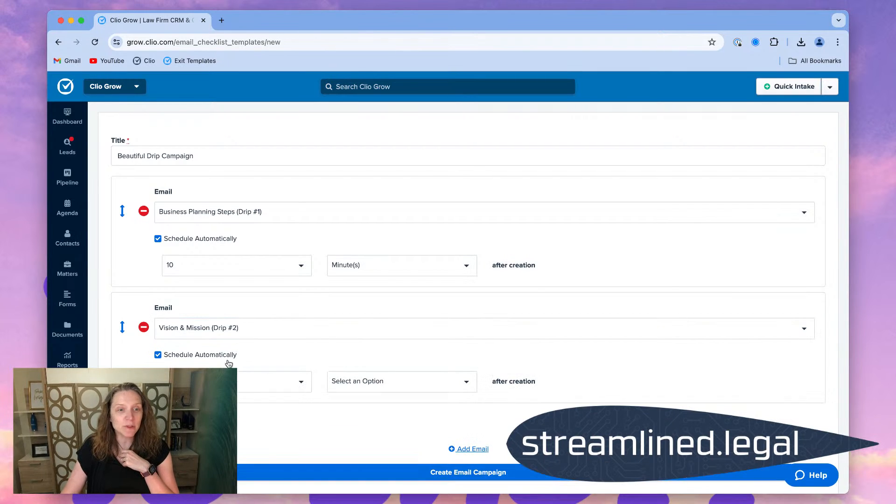
{"action": "left_click", "coordinate": [239, 388]}
{"action": "scroll", "coordinate": [239, 388], "scroll_direction": "down", "scroll_amount": 2}
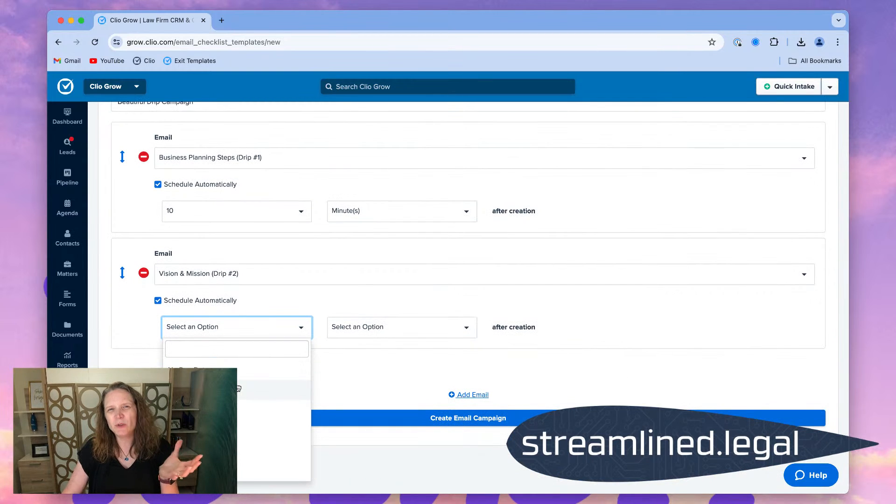
{"action": "left_click", "coordinate": [238, 410]}
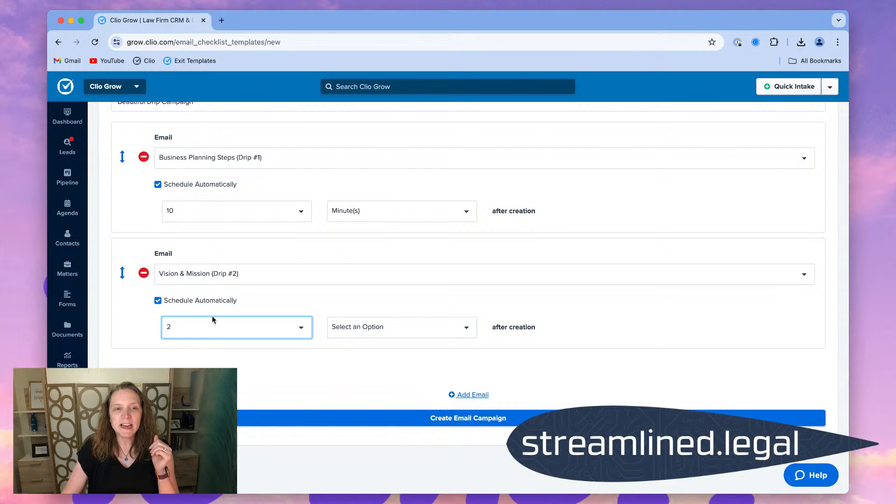
{"action": "left_click", "coordinate": [352, 330]}
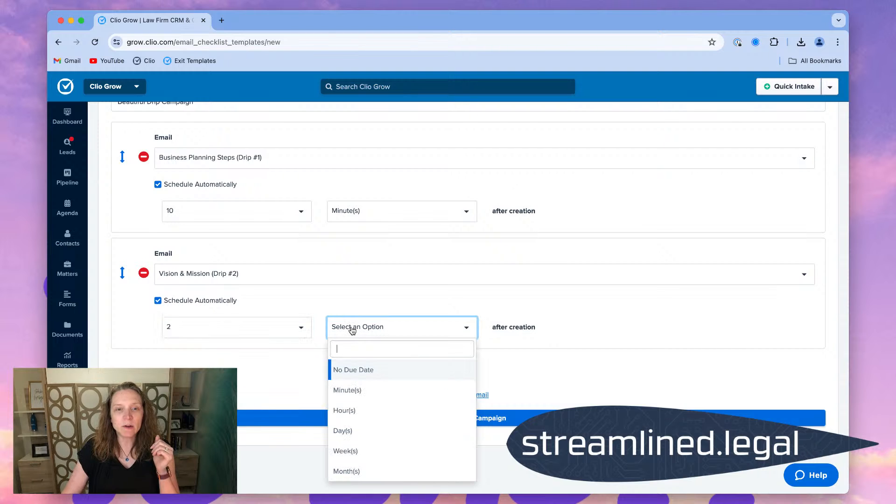
{"action": "left_click", "coordinate": [363, 425]}
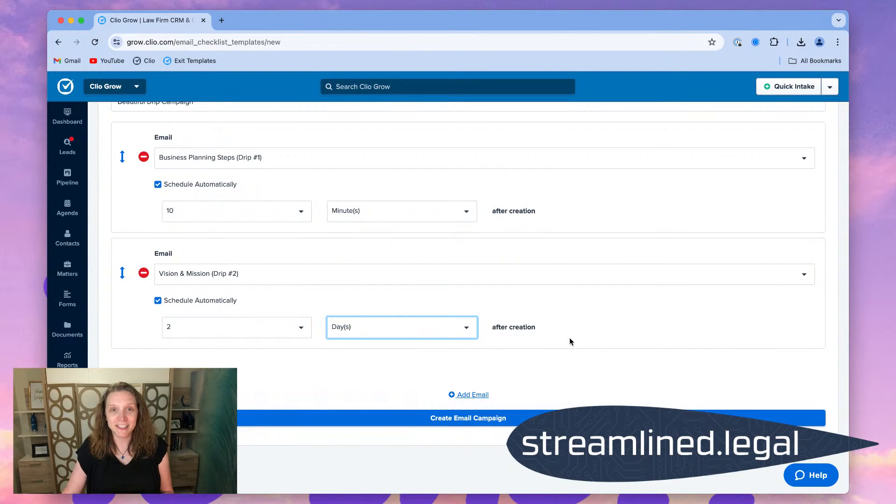
Add a third email to the campaign using the Roadmap (Drip #3) template.
{"action": "left_click", "coordinate": [473, 395]}
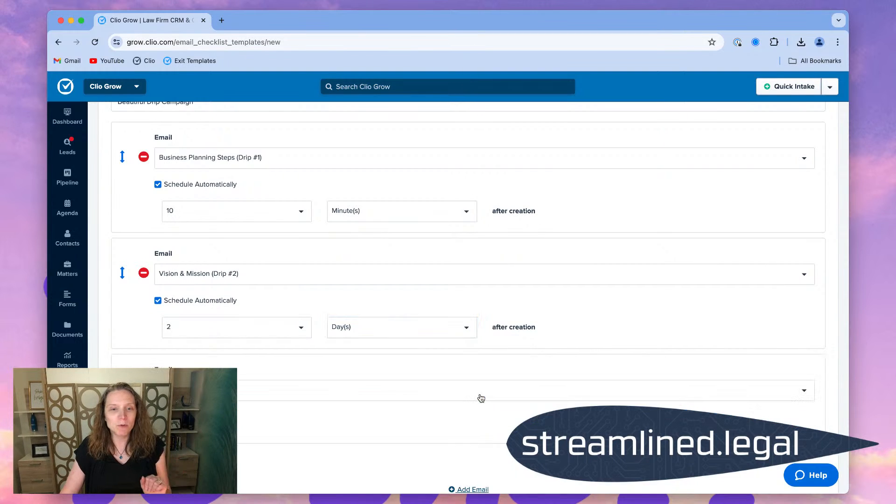
{"action": "scroll", "coordinate": [481, 398], "scroll_direction": "down", "scroll_amount": 3}
{"action": "left_click", "coordinate": [228, 293]}
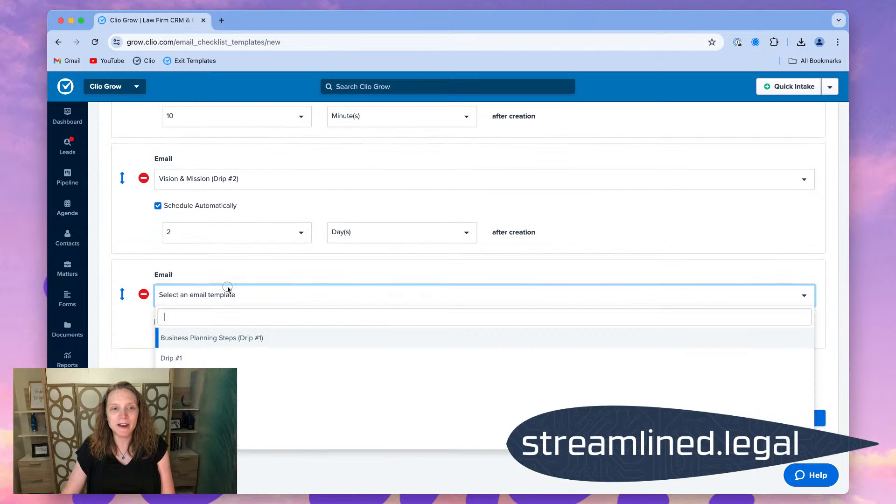
{"action": "scroll", "coordinate": [243, 405], "scroll_direction": "down", "scroll_amount": 2}
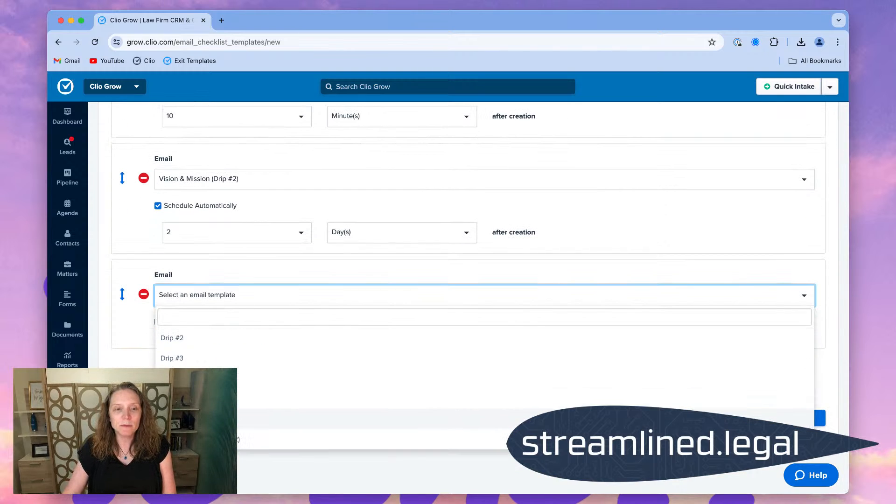
{"action": "left_click", "coordinate": [231, 418]}
Schedule the Roadmap (Drip #3) email automatically 4 days after creation.
{"action": "left_click", "coordinate": [158, 321]}
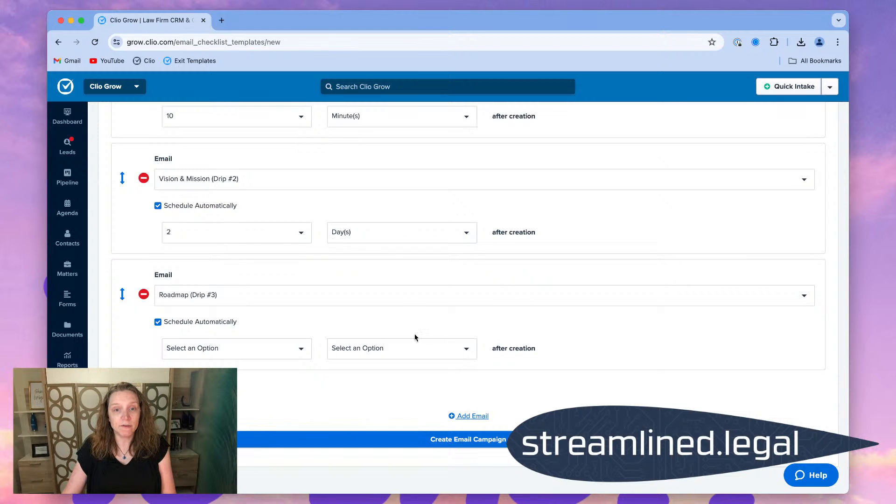
{"action": "left_click", "coordinate": [251, 347]}
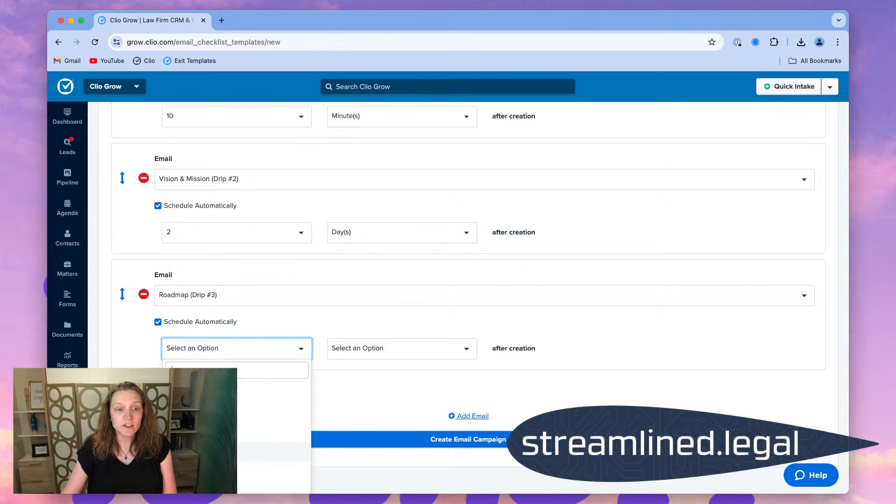
{"action": "left_click", "coordinate": [273, 452]}
{"action": "left_click", "coordinate": [405, 350]}
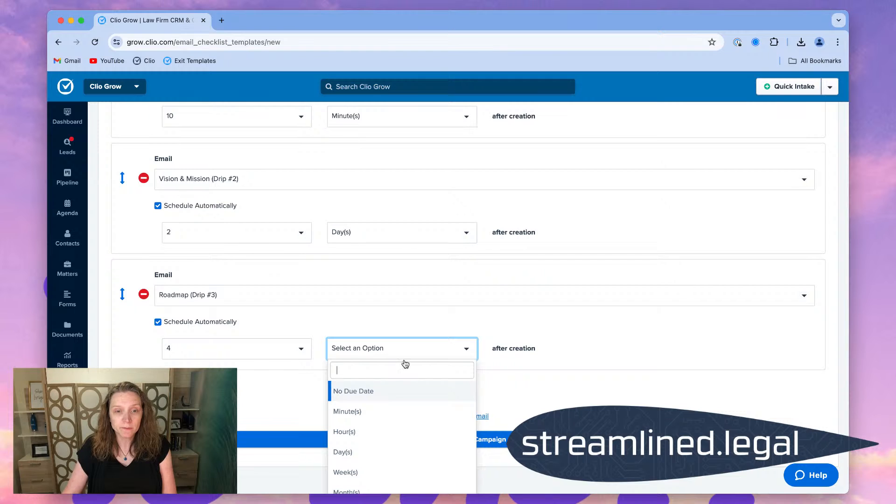
{"action": "left_click", "coordinate": [390, 452]}
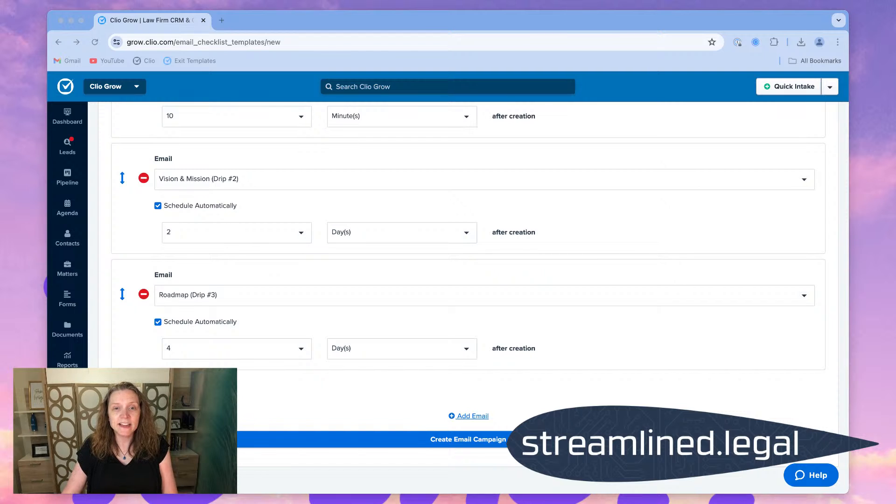
Create the email campaign from the completed form and check the list of email campaigns.
{"action": "left_click", "coordinate": [579, 388]}
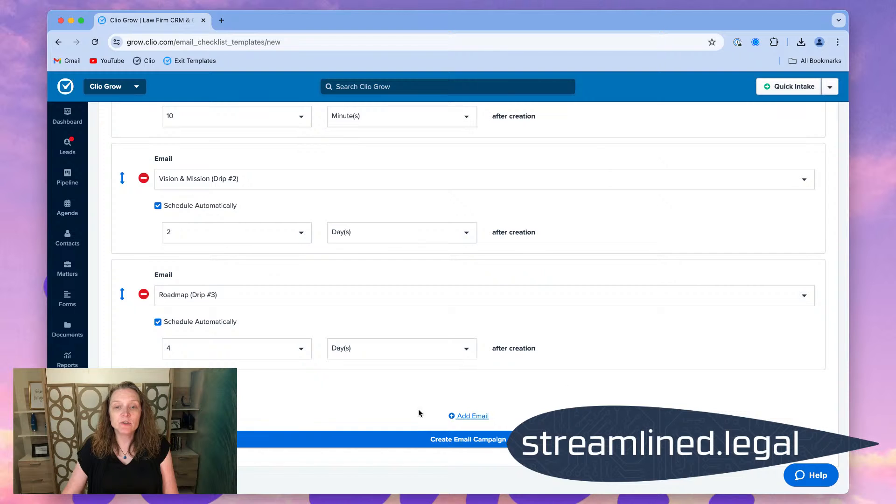
{"action": "left_click", "coordinate": [551, 439]}
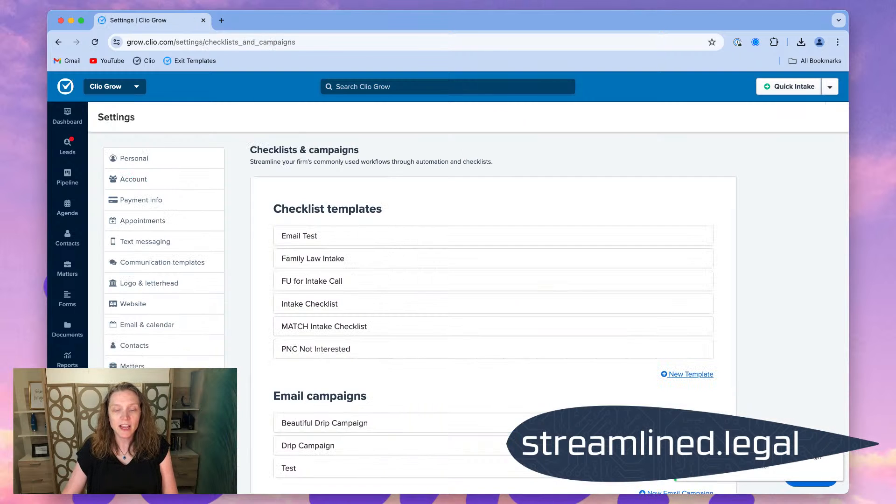
{"action": "scroll", "coordinate": [326, 360], "scroll_direction": "down", "scroll_amount": 2}
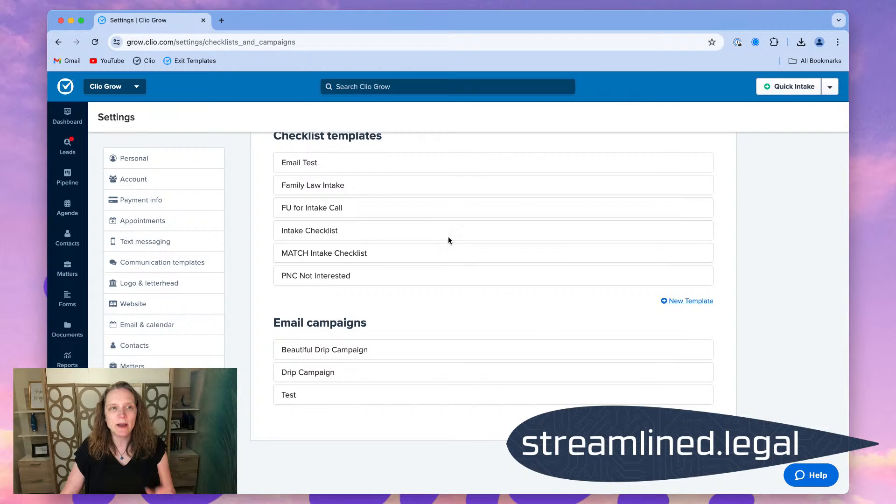
Open the first matter in the pipeline's Newly Added stage and add the Beautiful Drip Campaign email campaign to it.
{"action": "left_click", "coordinate": [67, 173]}
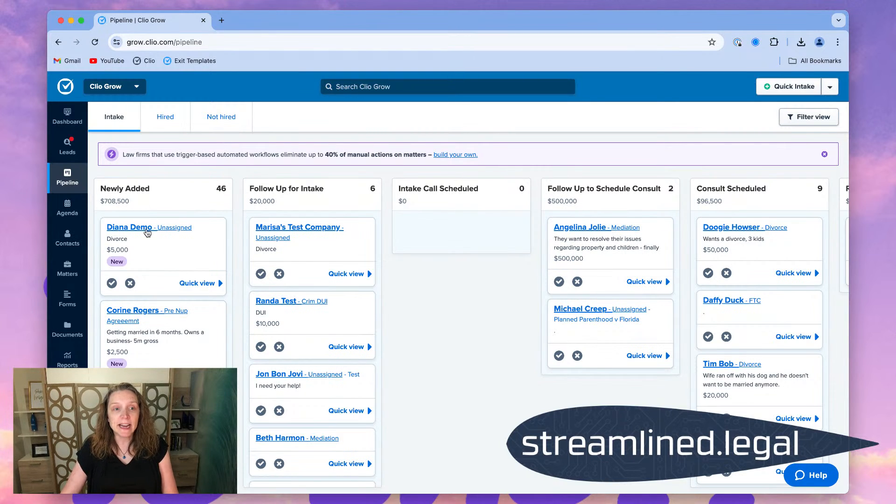
{"action": "left_click", "coordinate": [173, 231]}
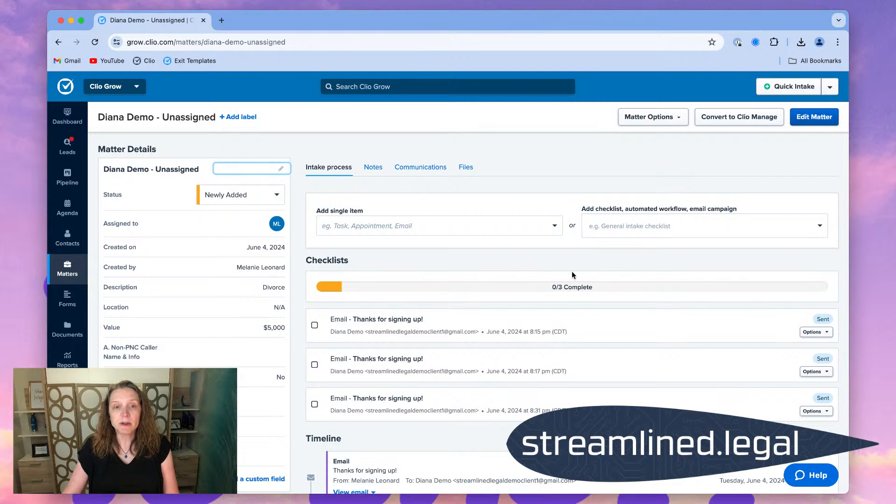
{"action": "left_click", "coordinate": [614, 226]}
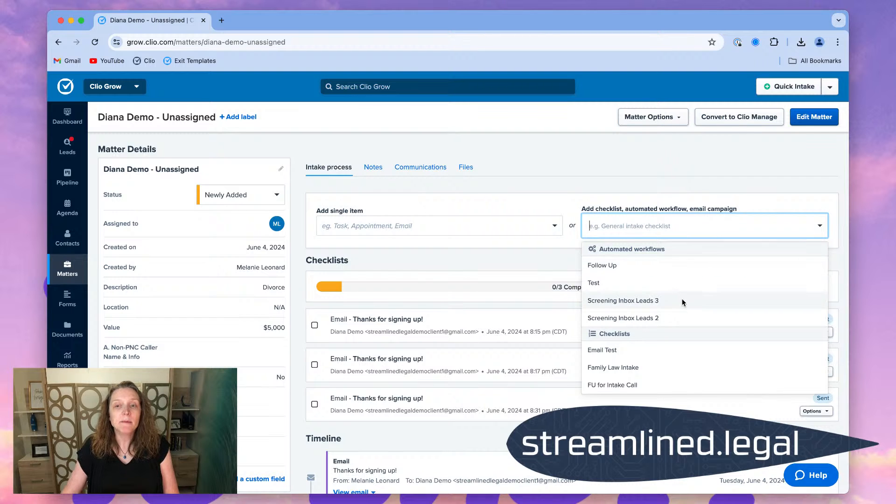
{"action": "scroll", "coordinate": [684, 303], "scroll_direction": "down", "scroll_amount": 1}
{"action": "scroll", "coordinate": [684, 303], "scroll_direction": "down", "scroll_amount": 5}
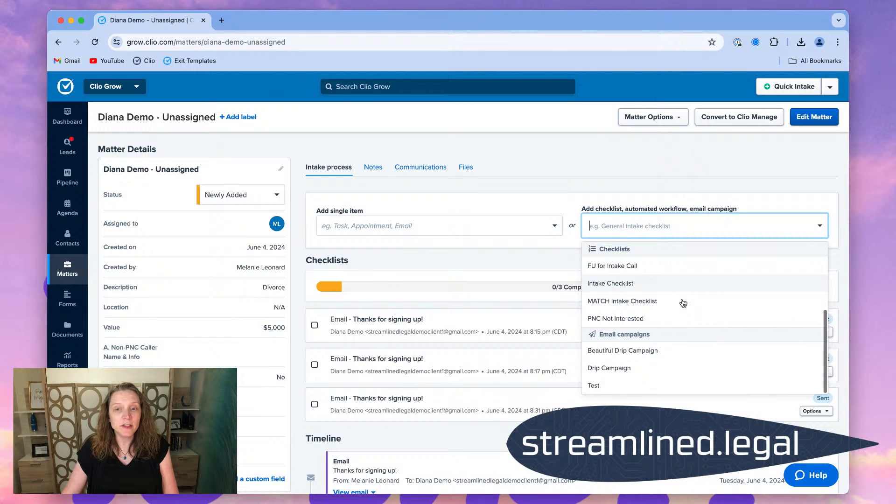
{"action": "left_click", "coordinate": [679, 351]}
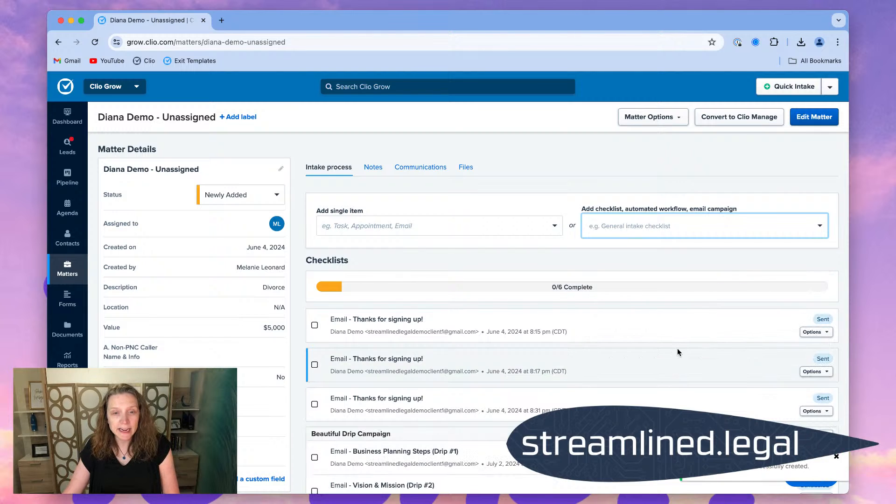
Review the recipient and scheduled send times of the Beautiful Drip Campaign emails on the matter.
{"action": "scroll", "coordinate": [678, 353], "scroll_direction": "down", "scroll_amount": 5}
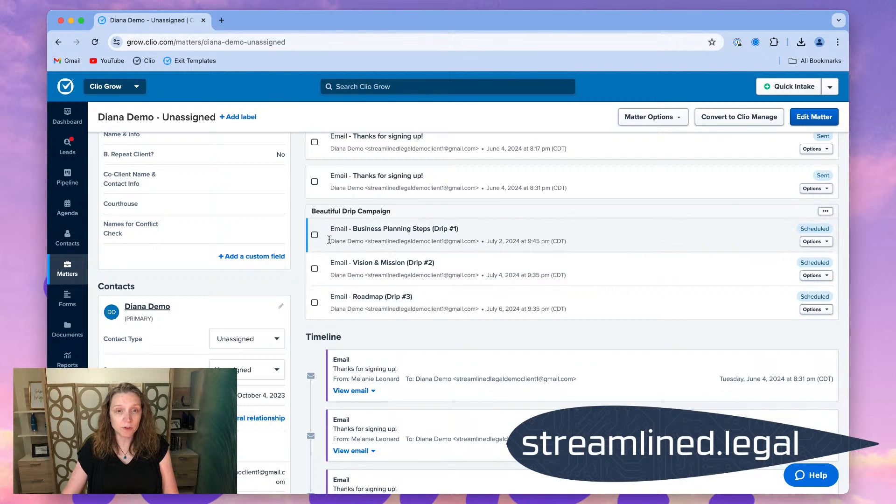
{"action": "left_click_drag", "start_coordinate": [329, 240], "coordinate": [602, 247]}
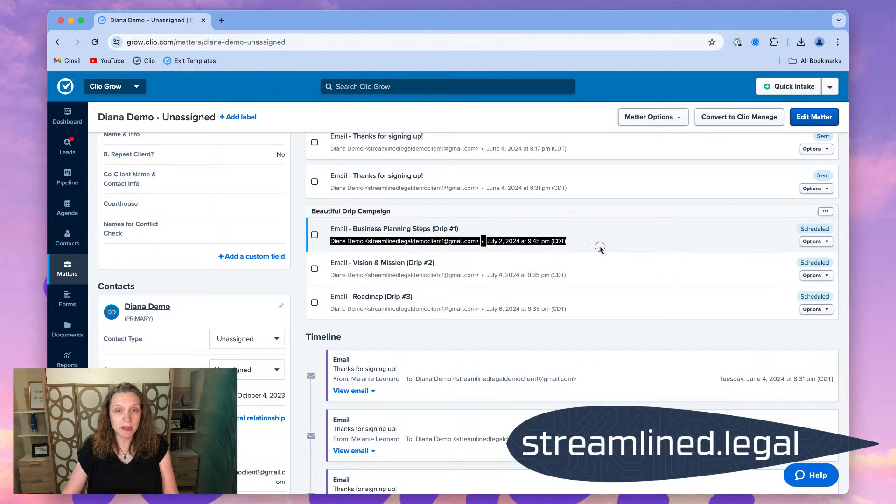
{"action": "left_click", "coordinate": [558, 260]}
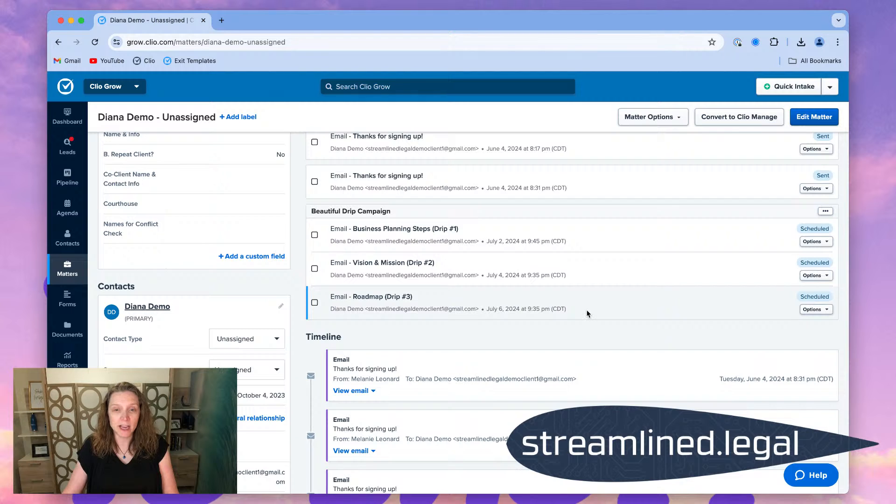
Examine the options available for the scheduled Business Planning Steps (Drip #1) email and for the whole Beautiful Drip Campaign, leaving both in place.
{"action": "left_click", "coordinate": [809, 243]}
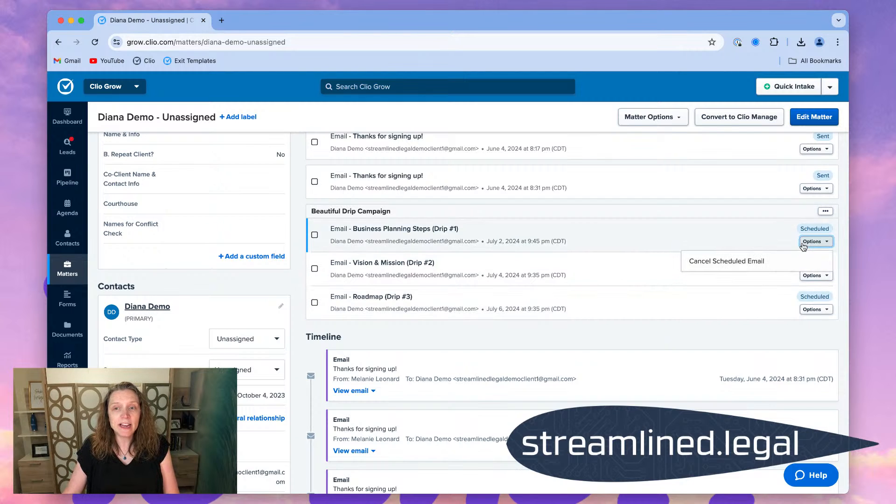
{"action": "left_click", "coordinate": [762, 216]}
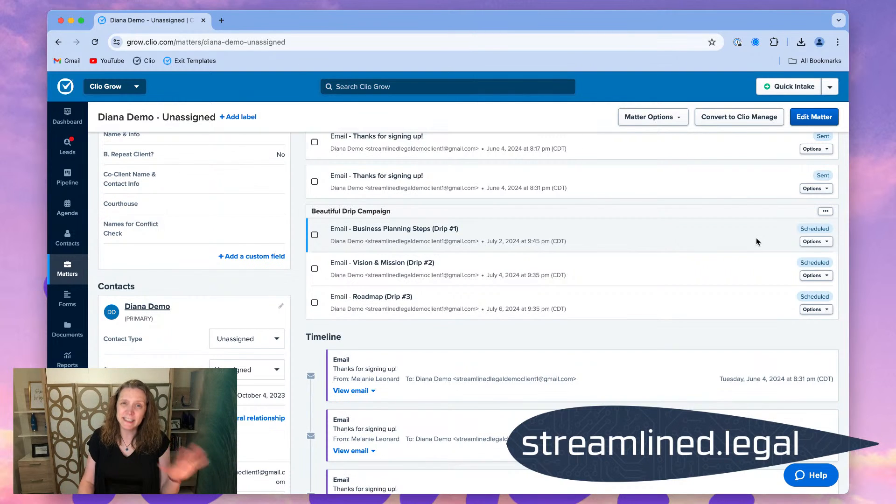
{"action": "left_click", "coordinate": [815, 241]}
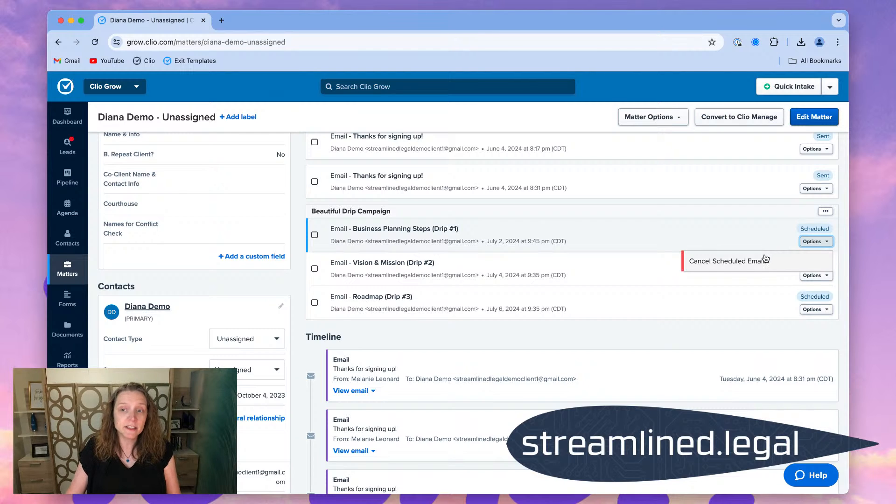
{"action": "left_click", "coordinate": [768, 212]}
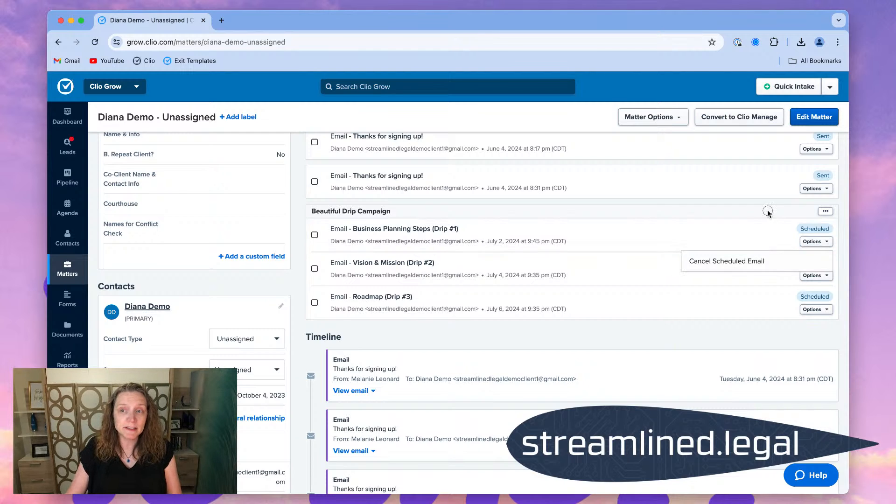
{"action": "left_click", "coordinate": [826, 211]}
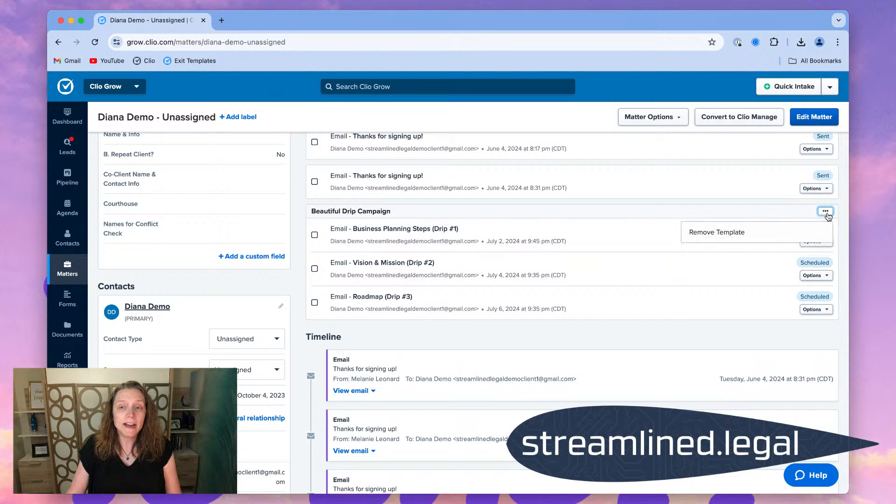
{"action": "left_click", "coordinate": [741, 214]}
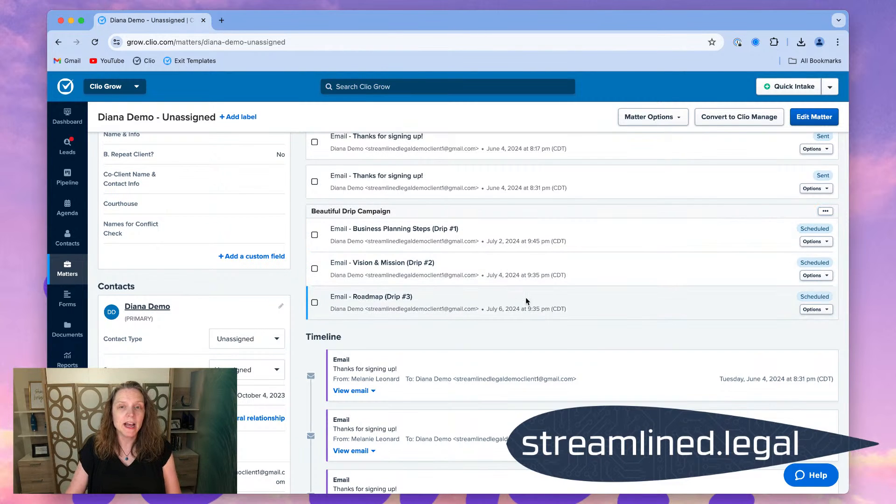